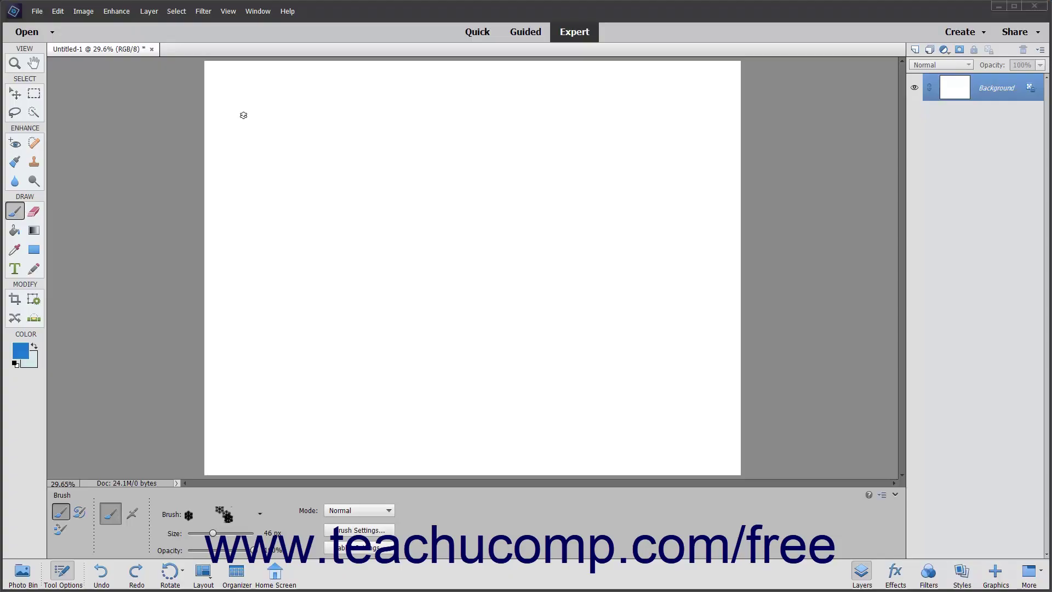
Drag a snowflake brush across the top of the canvas to scatter blue snowflakes.
{"action": "left_click_drag", "start_coordinate": [227, 116], "coordinate": [704, 126]}
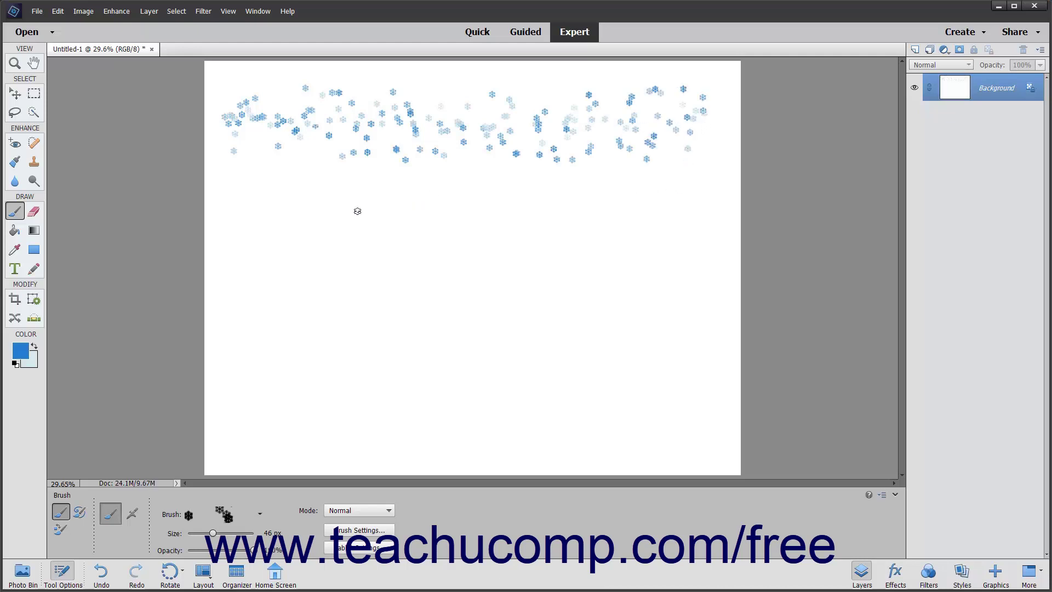
Reset the Brush tool to its 13 px round default and paint a thin line under the snowflakes.
{"action": "left_click", "coordinate": [14, 212]}
{"action": "left_click", "coordinate": [882, 496]}
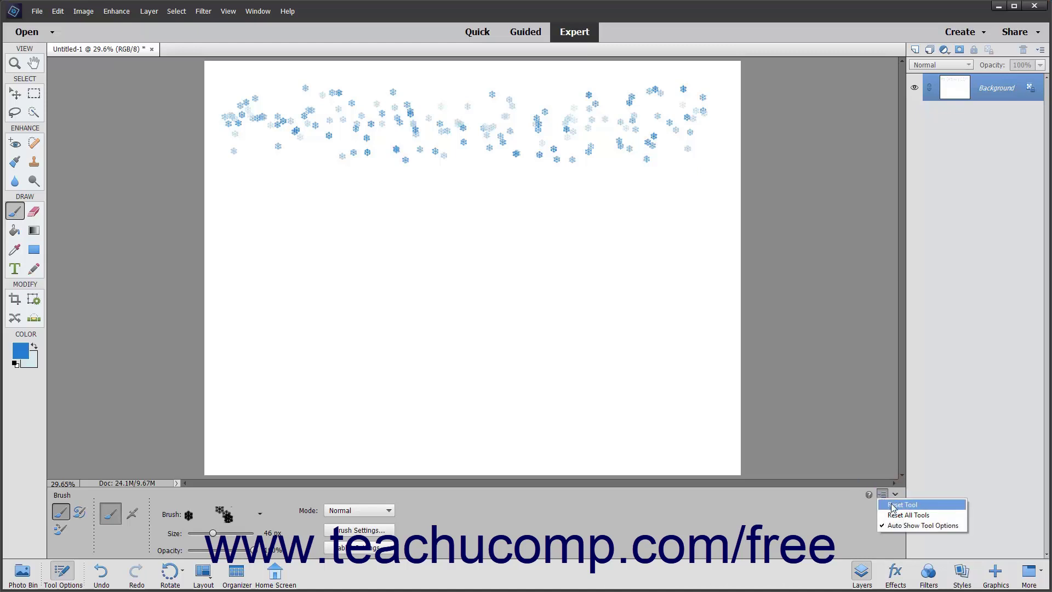
{"action": "left_click", "coordinate": [892, 504]}
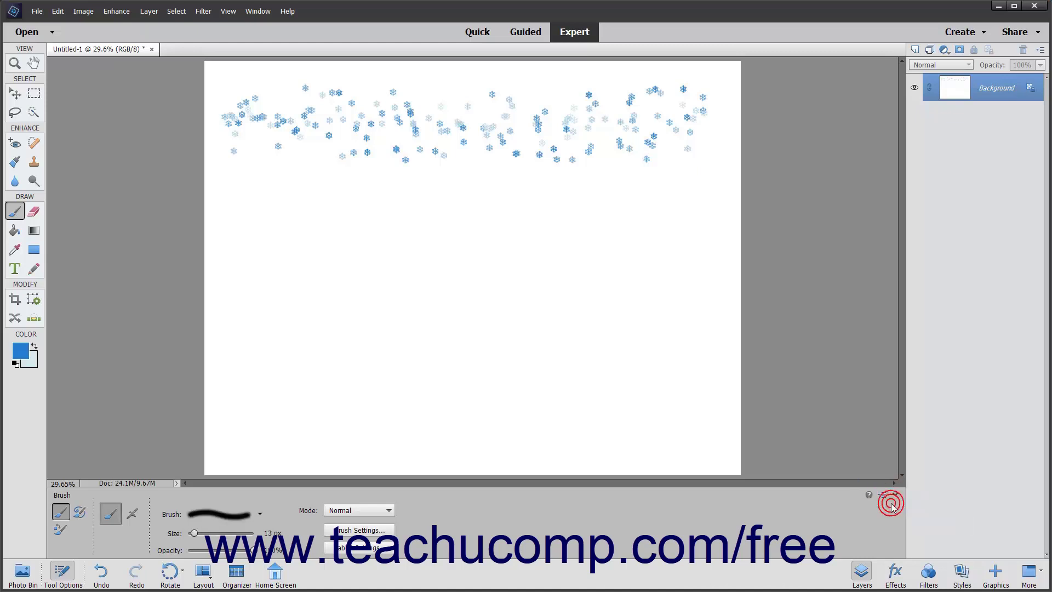
{"action": "left_click_drag", "start_coordinate": [247, 209], "coordinate": [683, 206]}
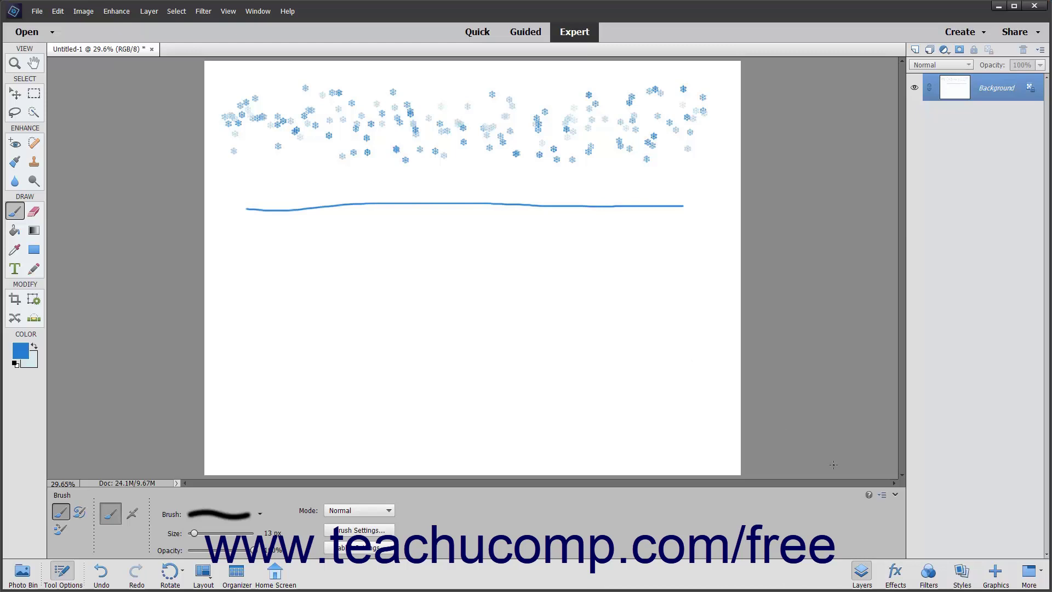
{"action": "left_click", "coordinate": [881, 494]}
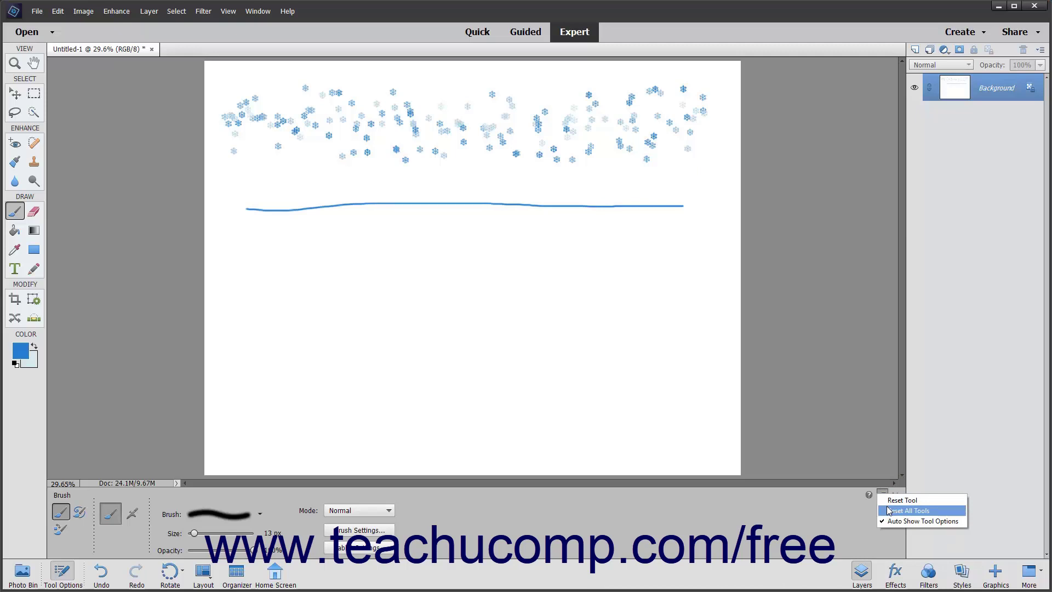
{"action": "left_click", "coordinate": [888, 511]}
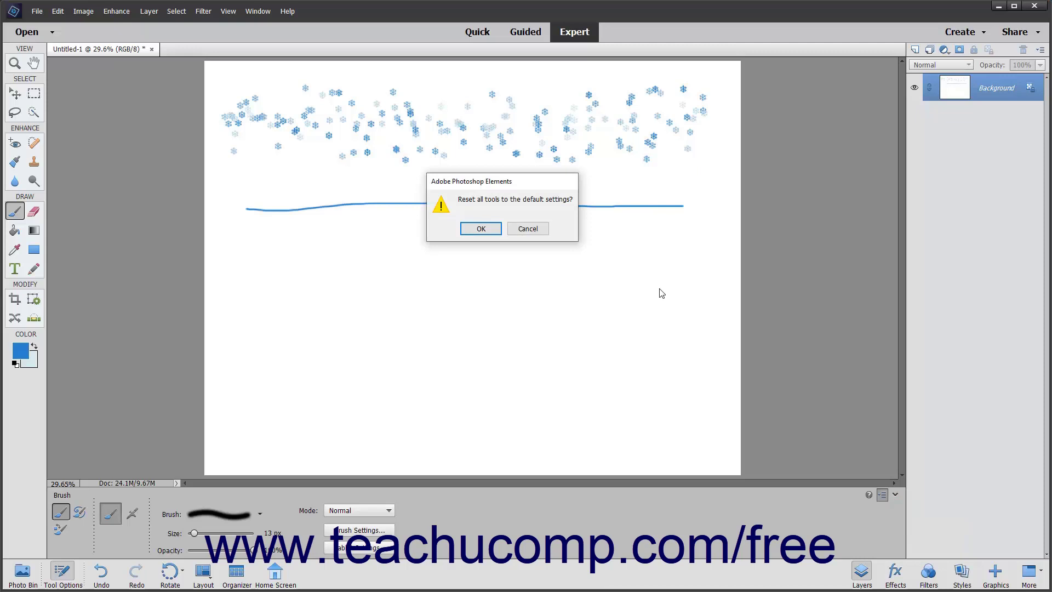
{"action": "left_click", "coordinate": [530, 229]}
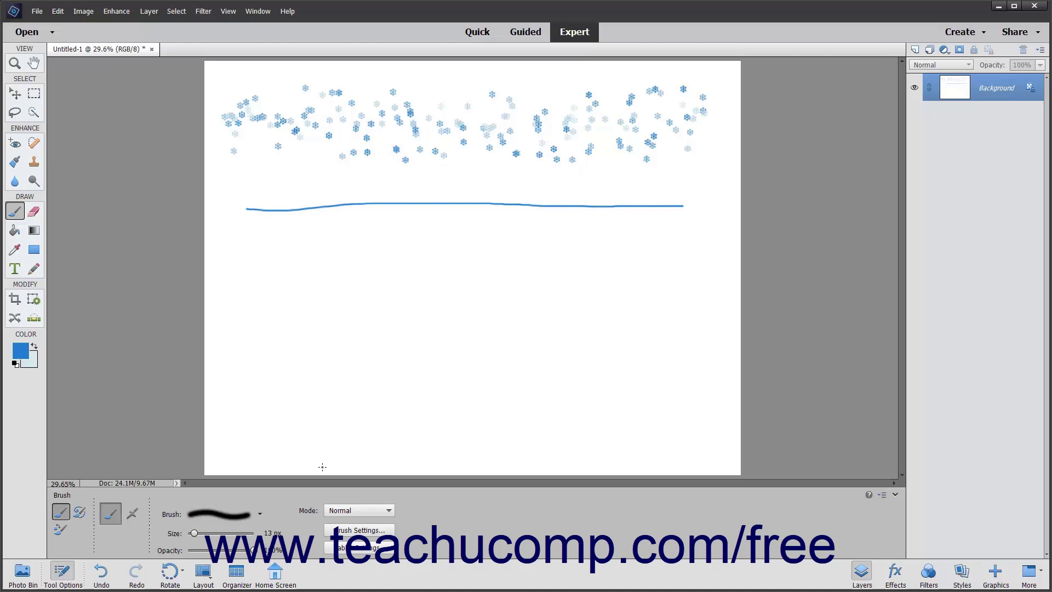
Reset the brush library to defaults without saving current brushes, then pick the 27 px round brush.
{"action": "left_click", "coordinate": [260, 514]}
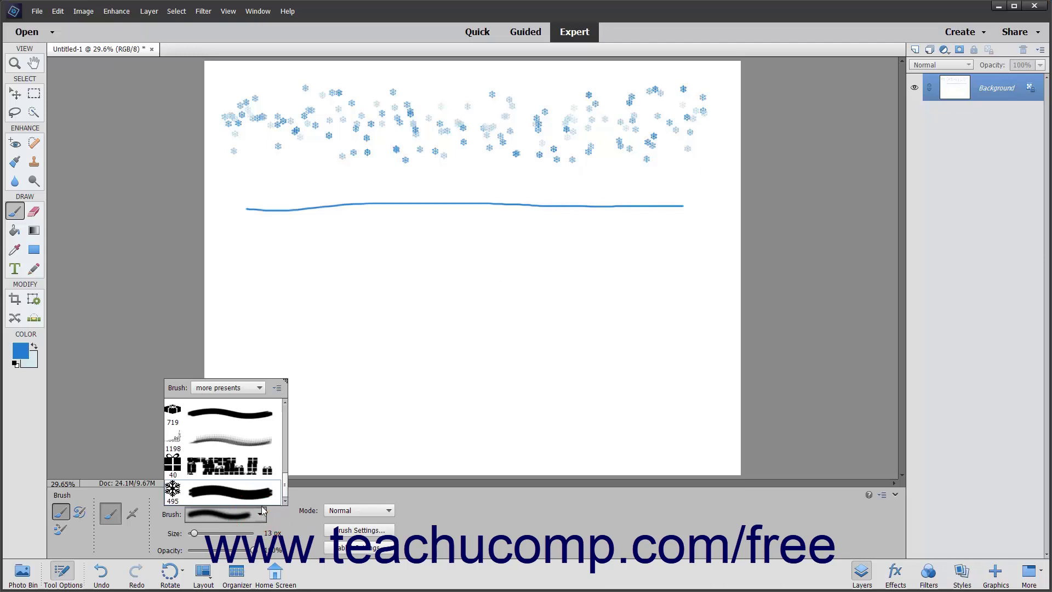
{"action": "left_click", "coordinate": [278, 388]}
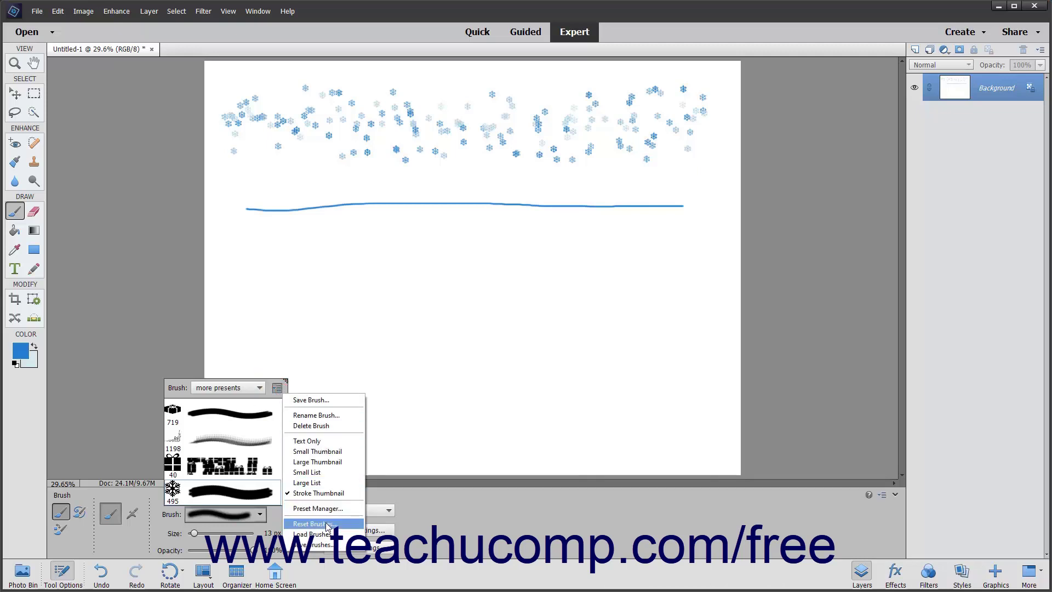
{"action": "left_click", "coordinate": [327, 524]}
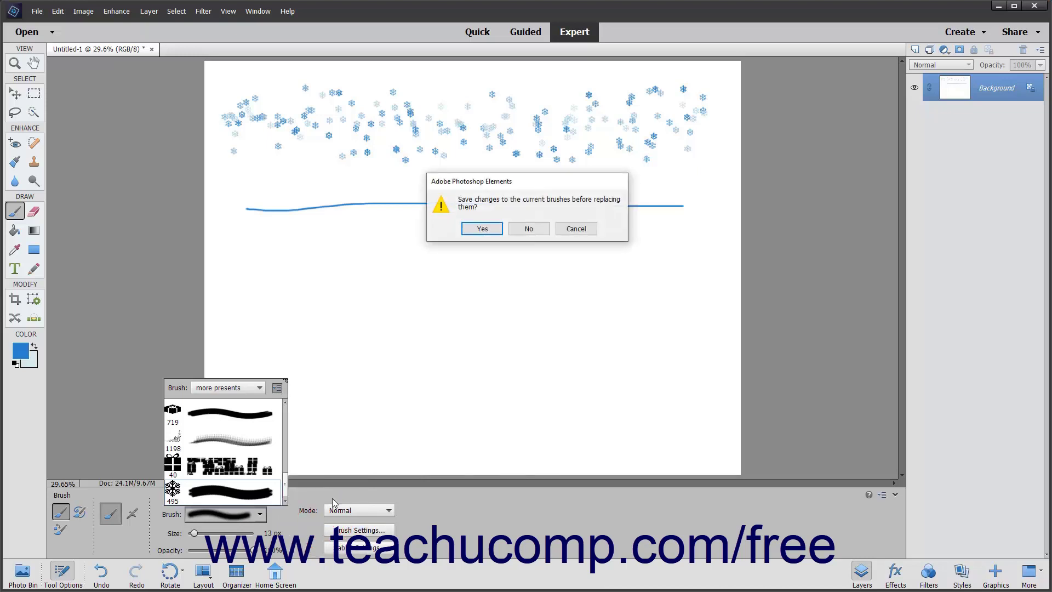
{"action": "left_click", "coordinate": [532, 230]}
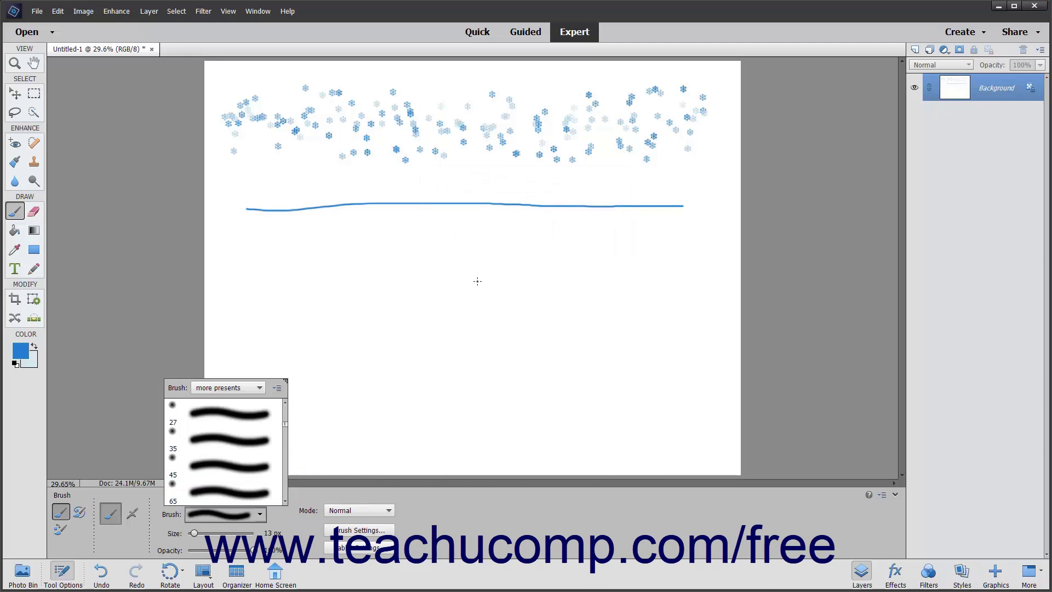
{"action": "double_click", "coordinate": [251, 413]}
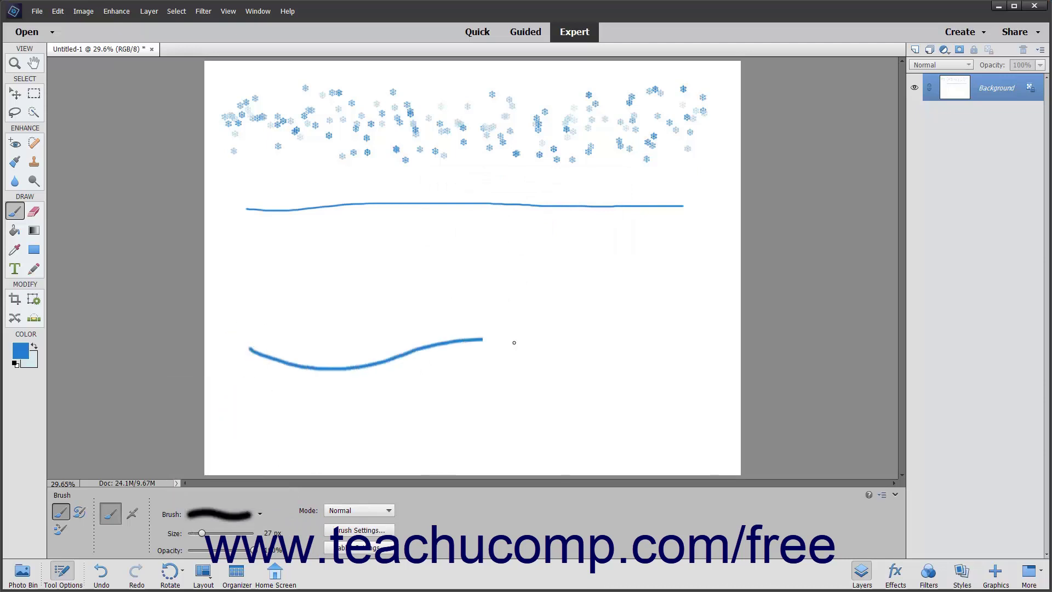